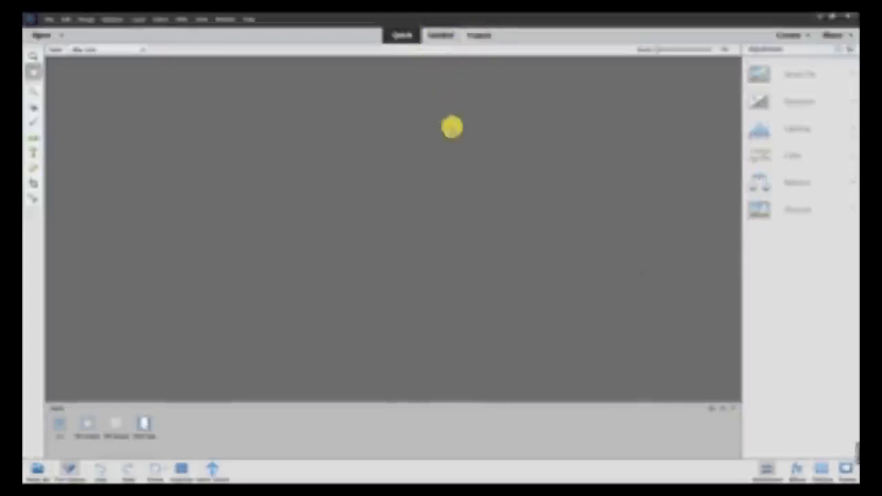
Switch to the Expert workspace and review the General, Display & Cursors and Units & Rulers preferences.
click(481, 34)
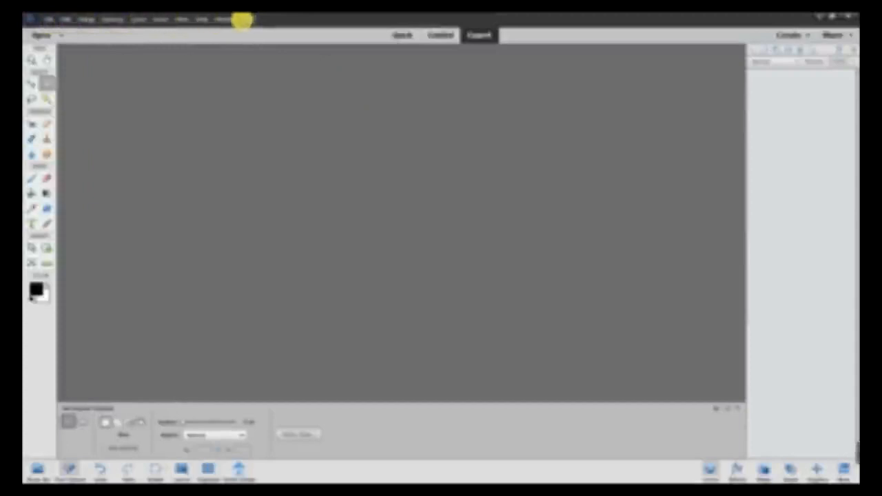
click(64, 20)
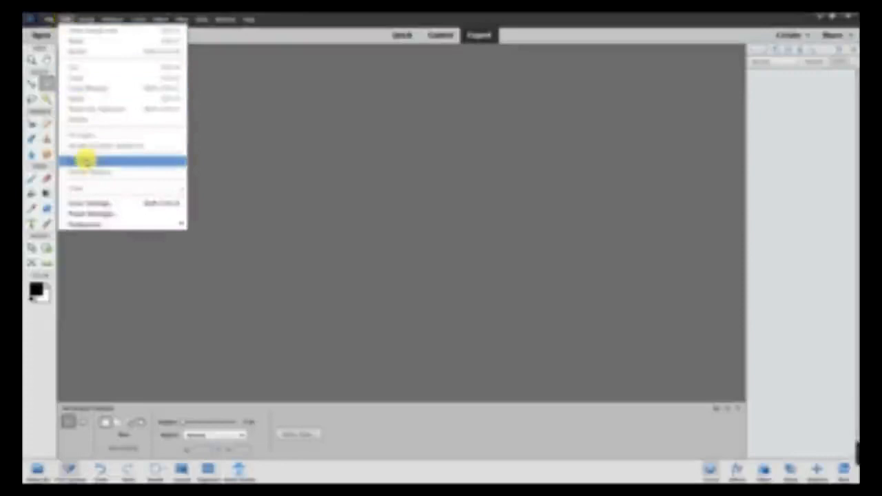
mouse_move(98, 224)
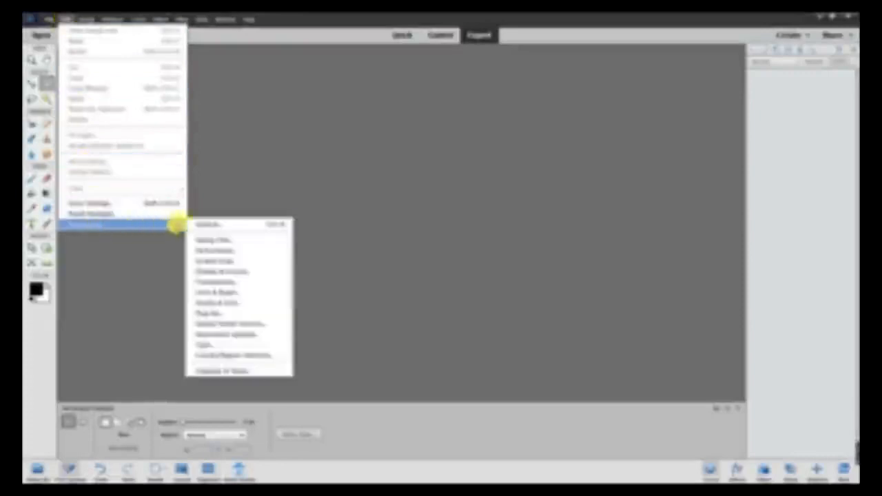
click(193, 223)
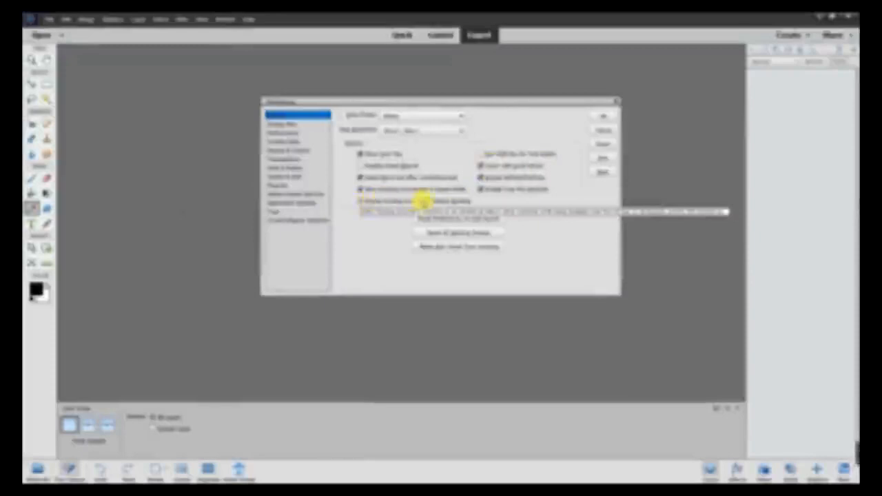
click(298, 149)
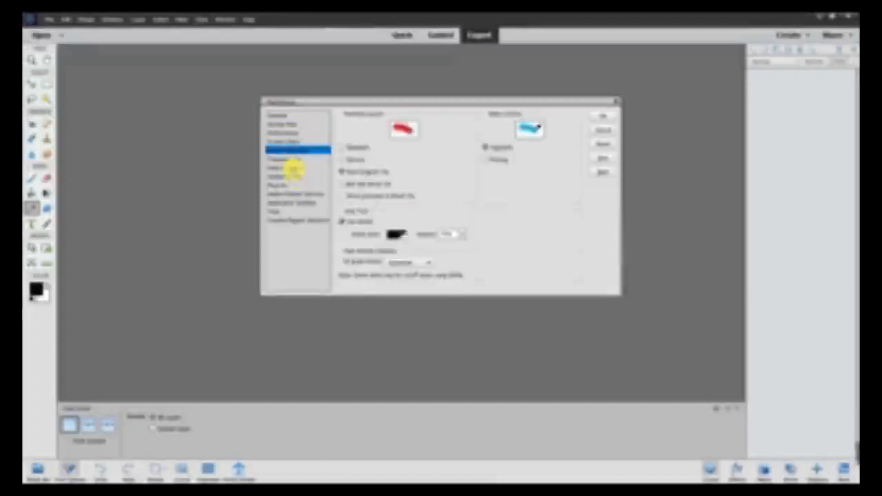
click(292, 168)
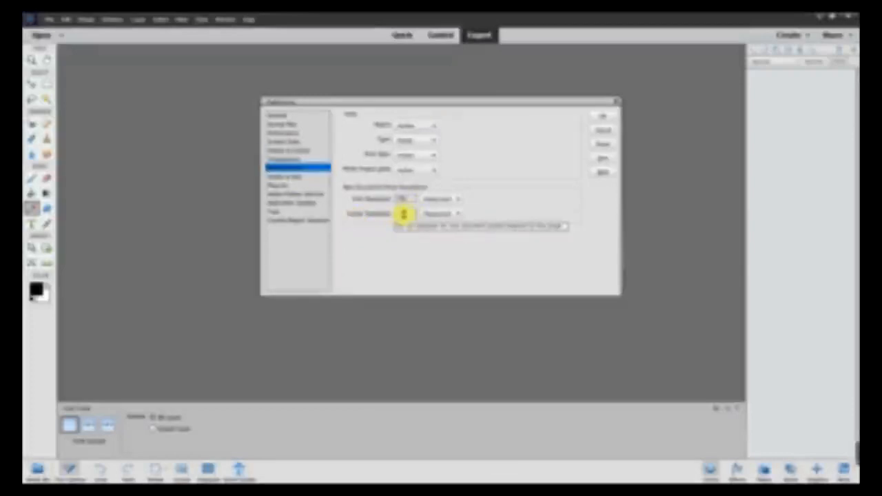
click(603, 122)
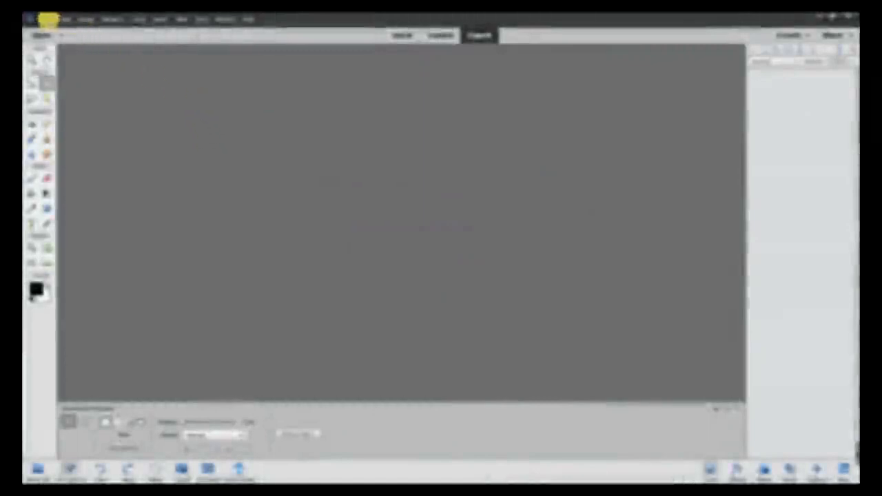
Open the colour portrait of the long-haired woman from the Photoshop episode folder.
click(46, 20)
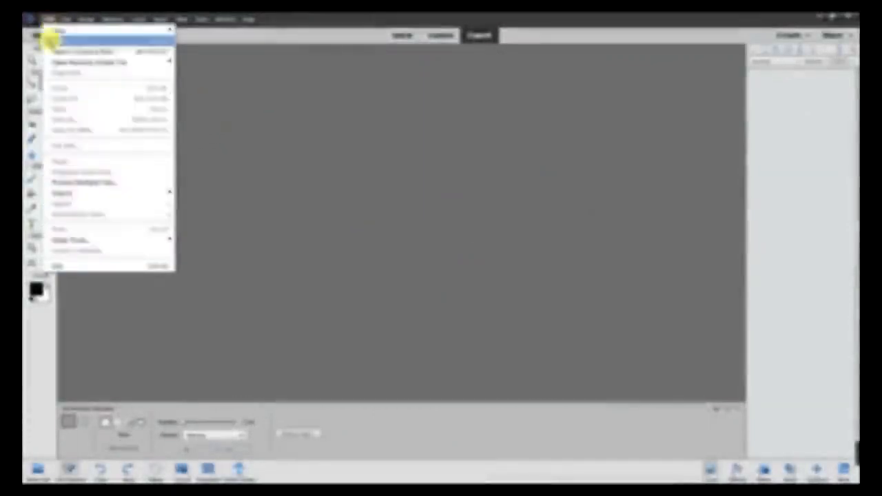
click(406, 122)
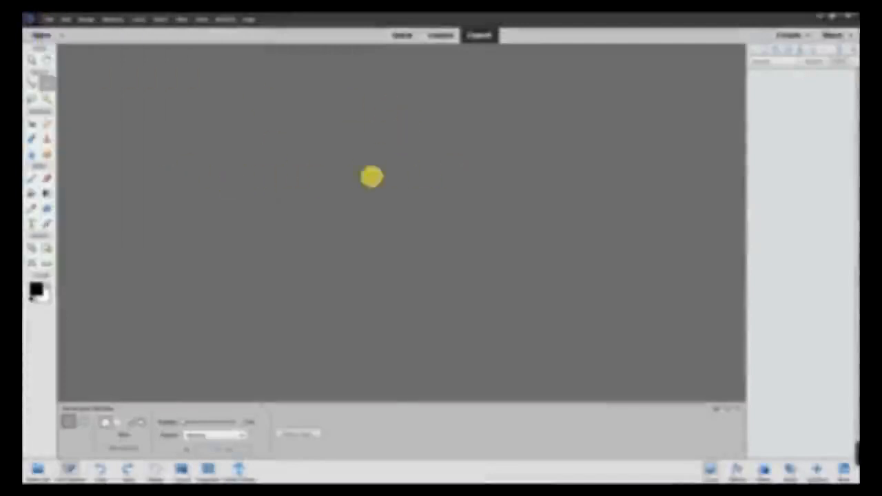
double_click(399, 182)
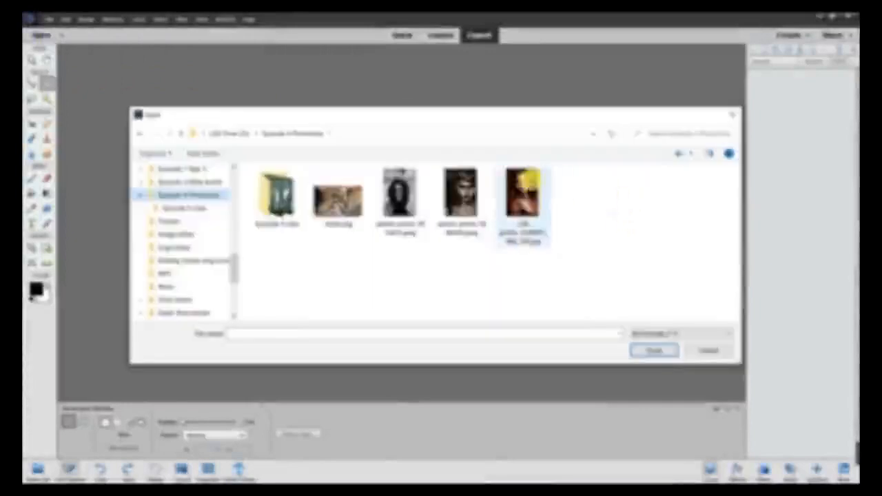
click(523, 201)
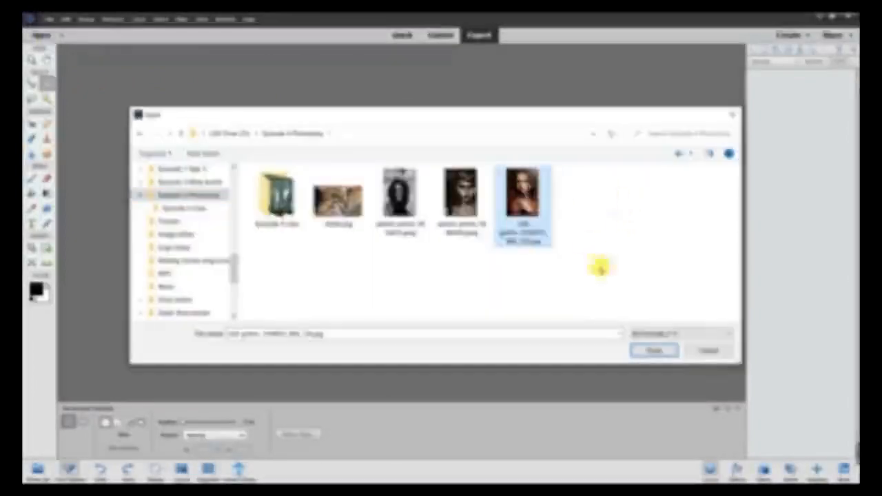
click(648, 351)
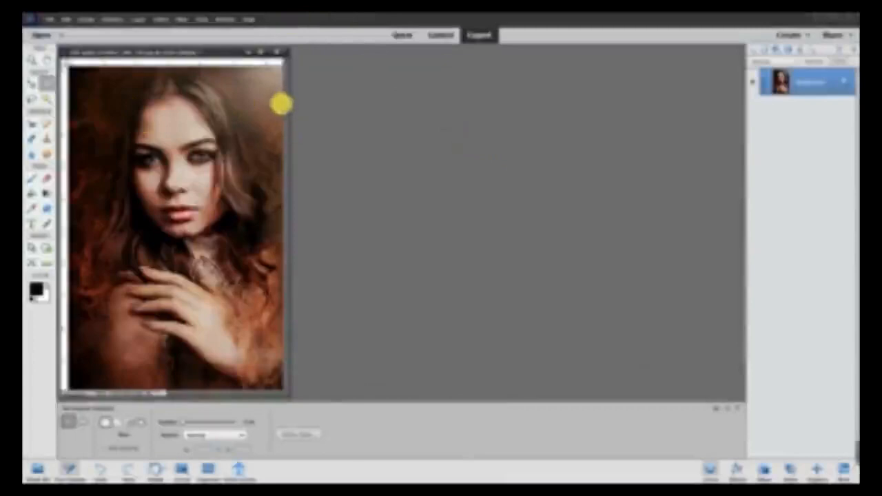
Check the portrait's pixel dimensions, document size and resolution in the Image Size settings.
click(84, 20)
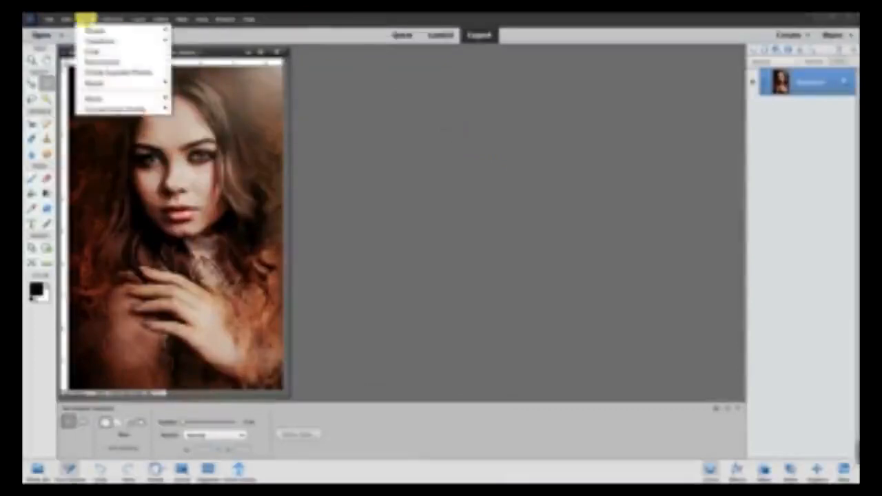
mouse_move(127, 82)
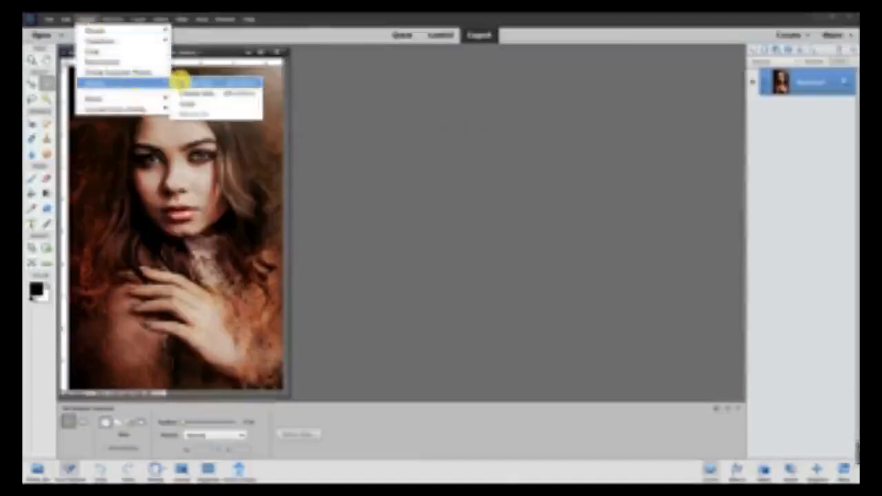
click(178, 81)
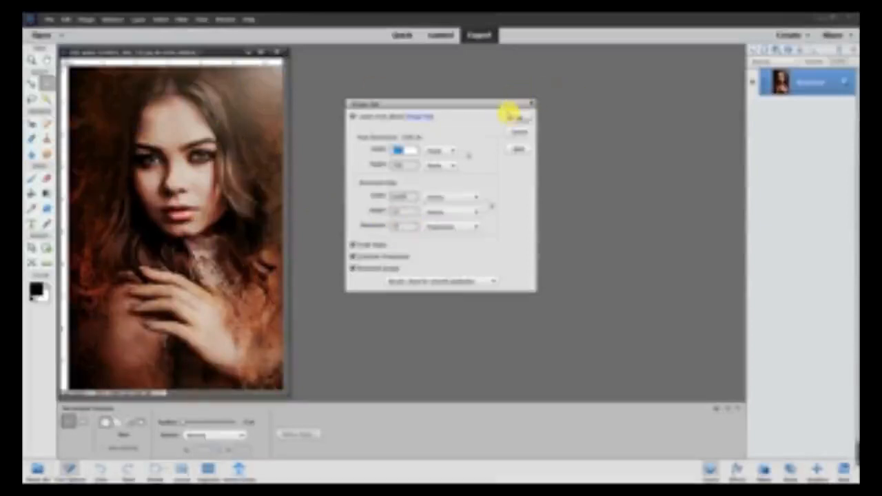
click(510, 115)
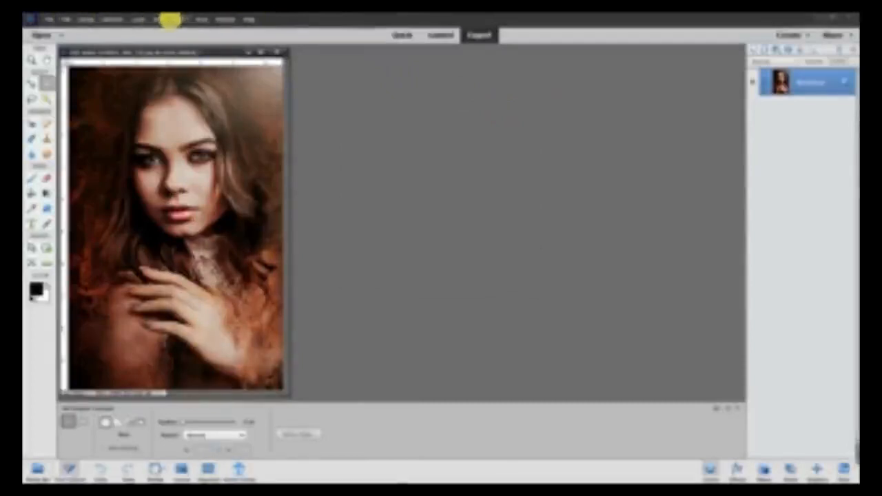
Start the Note Paper sketch filter on the portrait, with Graininess and Relief at their minimum.
click(181, 20)
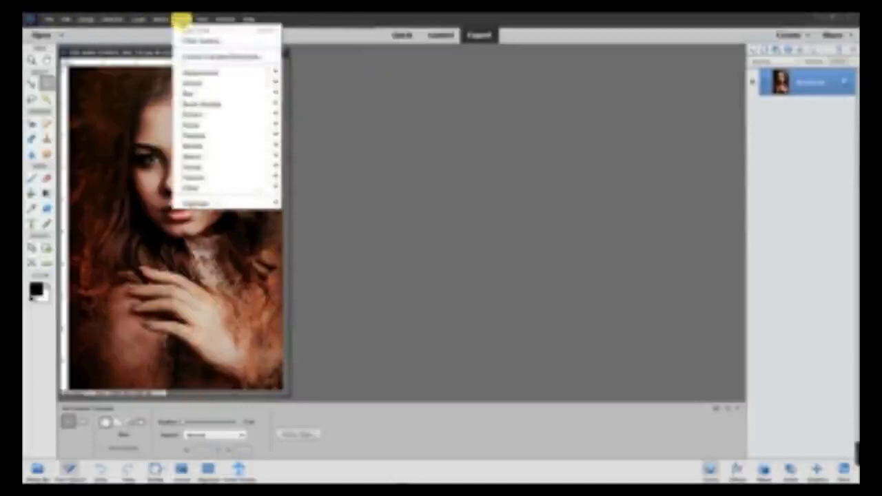
mouse_move(226, 153)
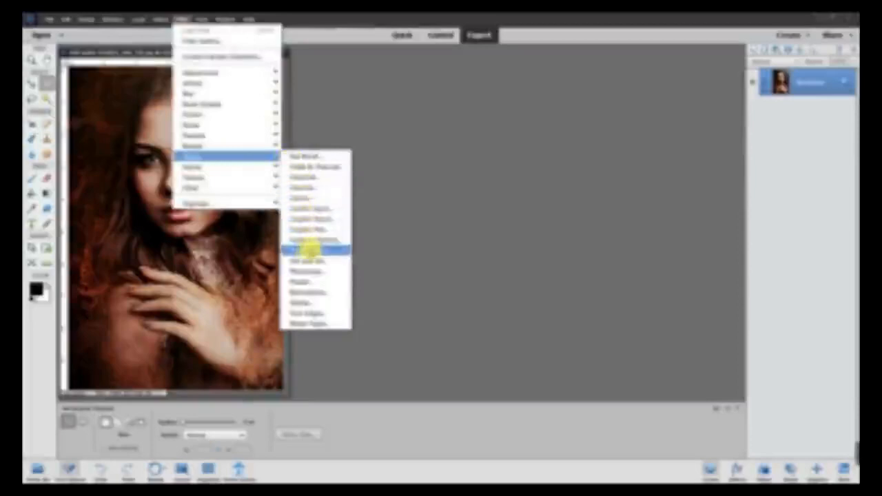
click(310, 250)
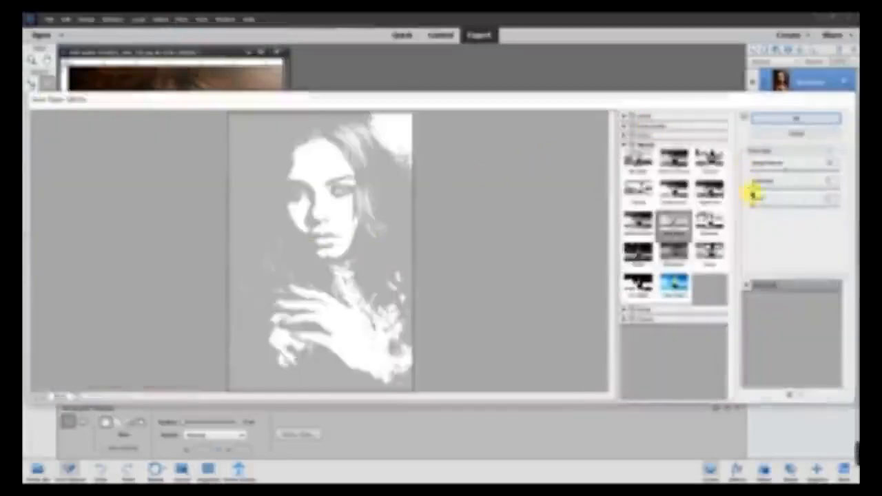
drag(753, 188, 784, 207)
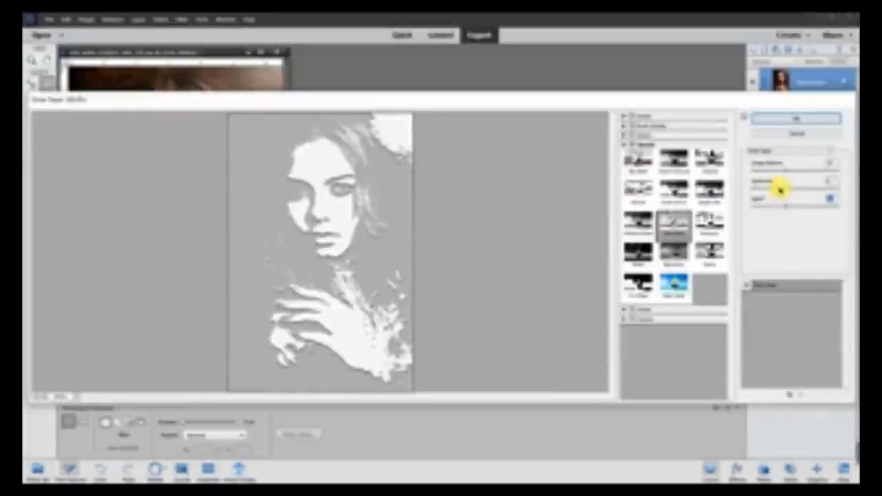
mouse_move(781, 189)
mouse_down()
mouse_move(750, 191)
mouse_move(754, 205)
mouse_up()
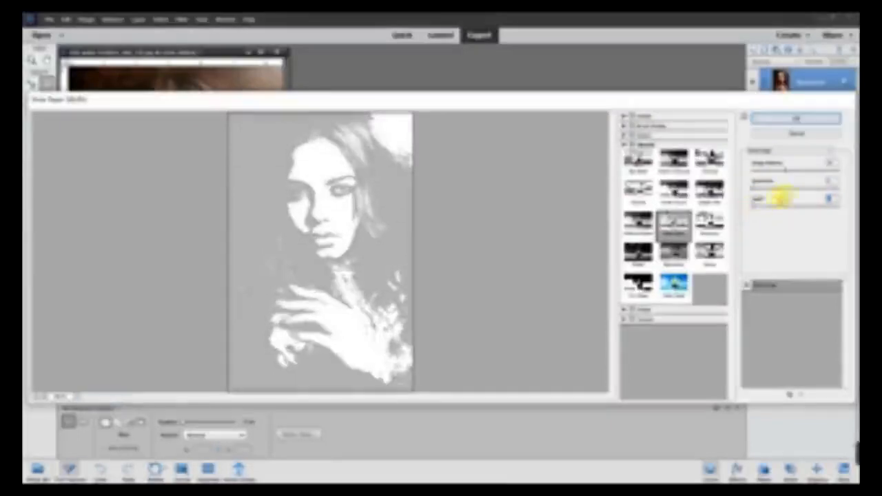
Tune the Note Paper Image Balance to about mid-range so the facial features stay distinct, and apply the filter.
click(786, 172)
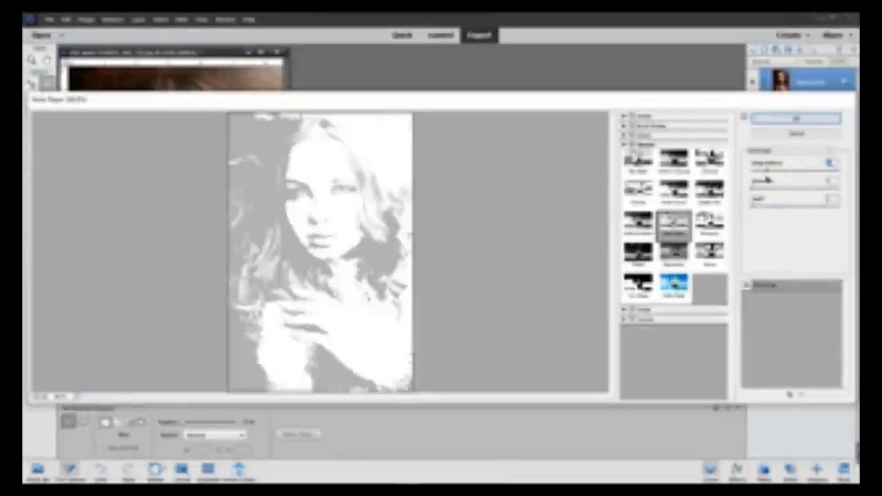
mouse_move(765, 180)
mouse_down()
mouse_move(806, 180)
mouse_move(770, 181)
mouse_up()
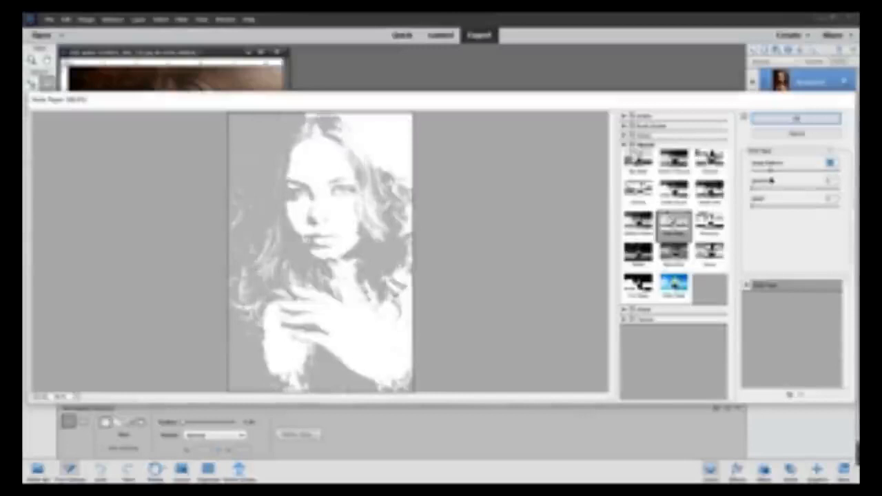
drag(770, 180, 792, 179)
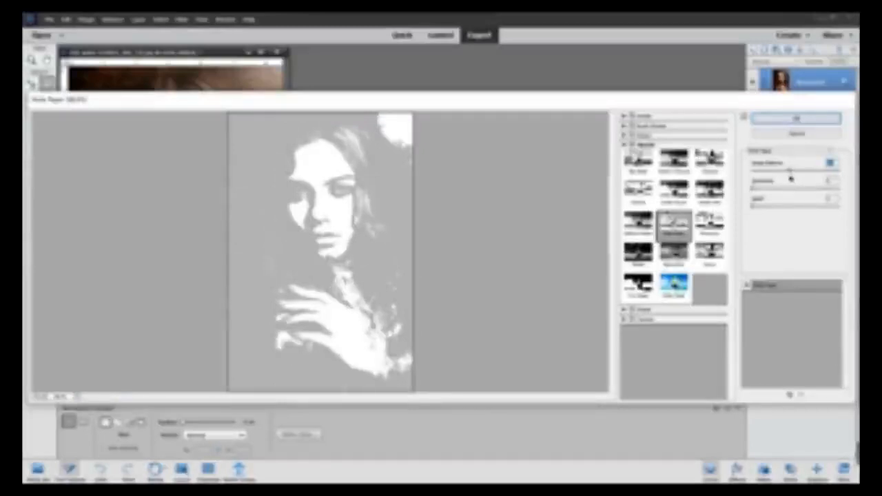
drag(791, 178, 785, 179)
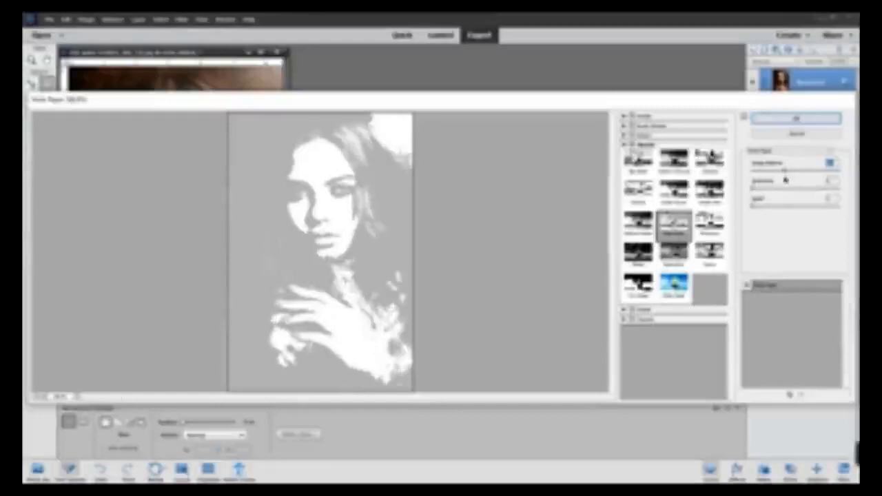
click(786, 178)
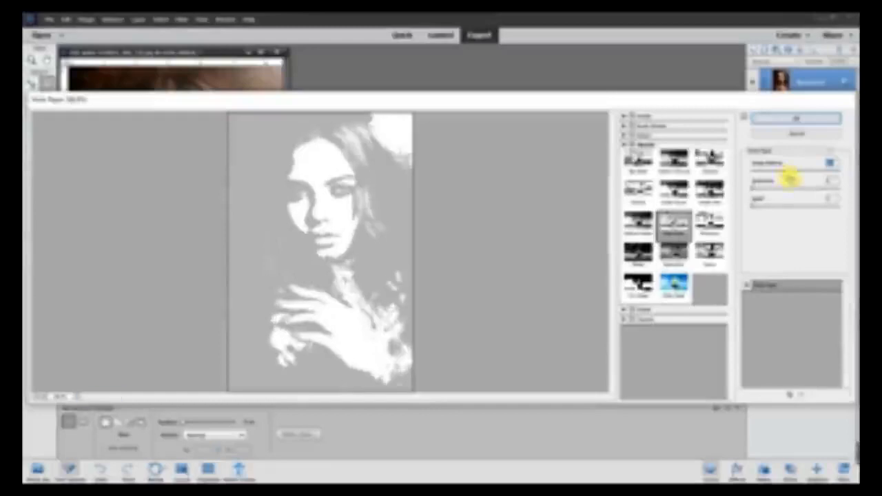
click(790, 120)
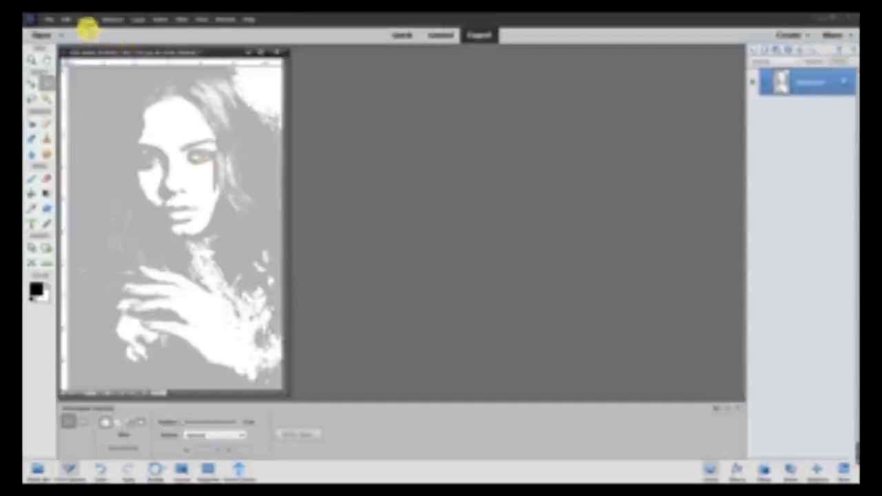
Apply a Brightness/Contrast adjustment to the filtered portrait with brightness at its minimum and contrast at its maximum.
click(85, 20)
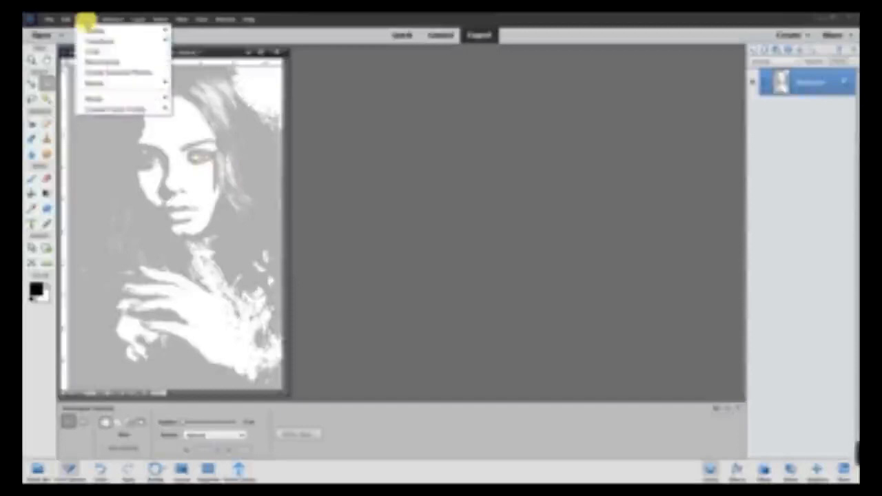
mouse_move(103, 20)
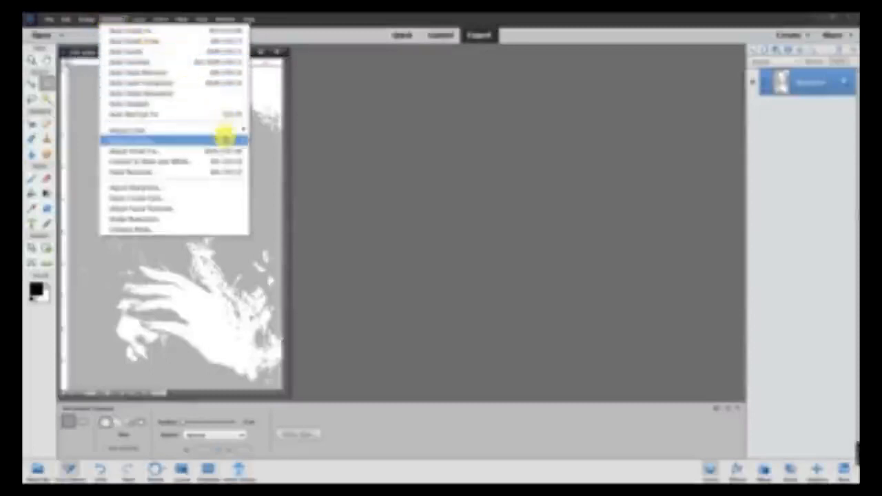
mouse_move(227, 138)
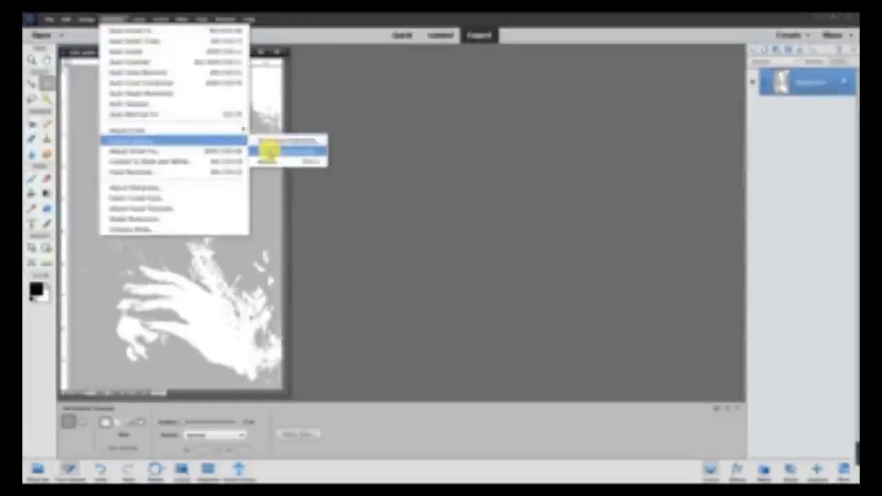
click(268, 150)
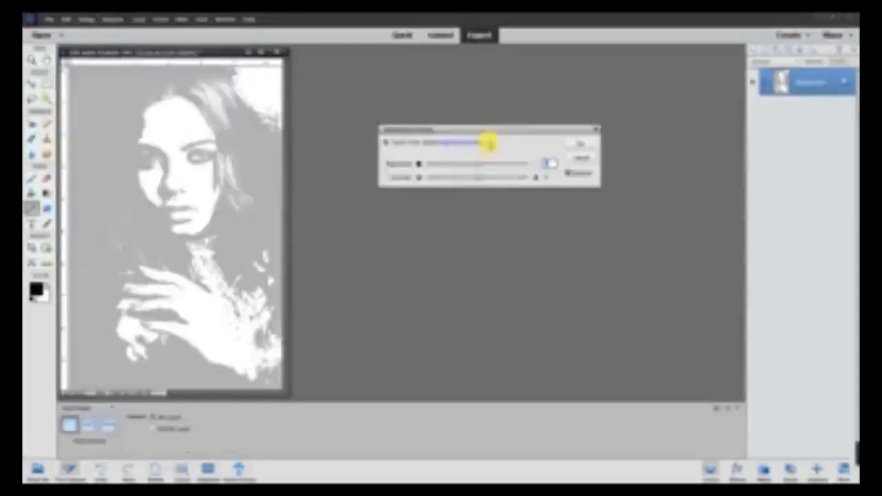
click(475, 163)
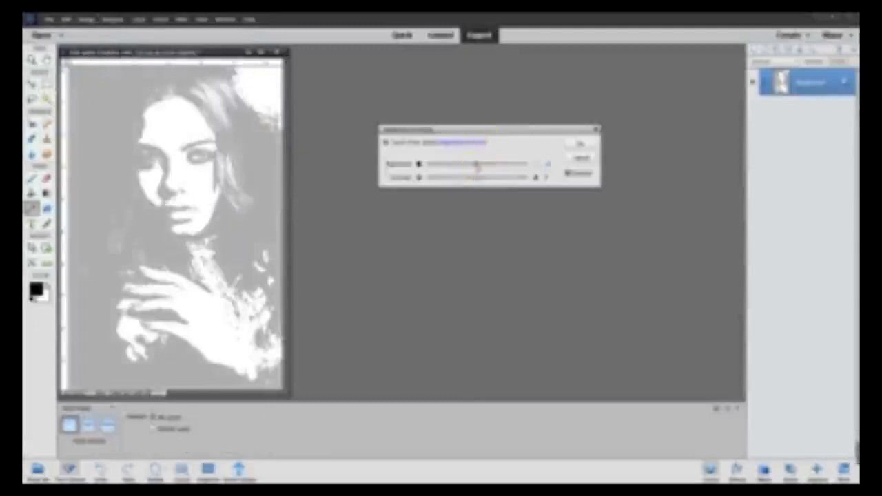
drag(477, 165, 419, 164)
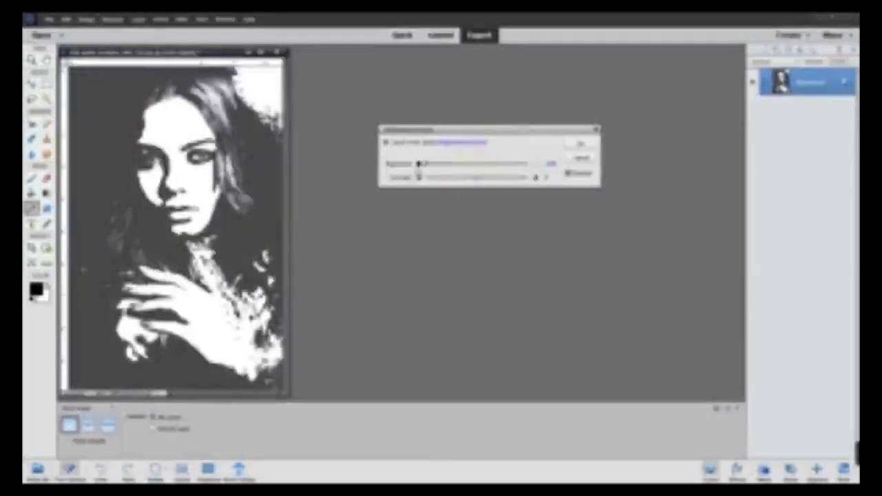
click(476, 177)
drag(479, 180, 530, 178)
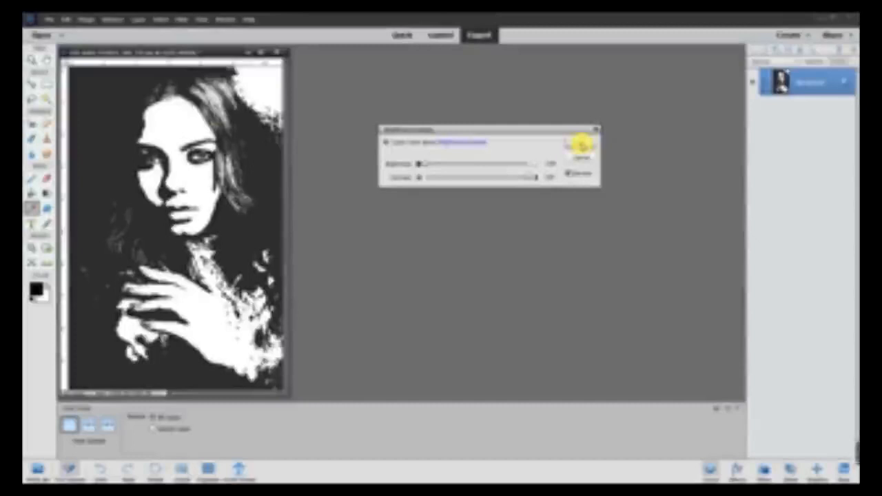
click(581, 144)
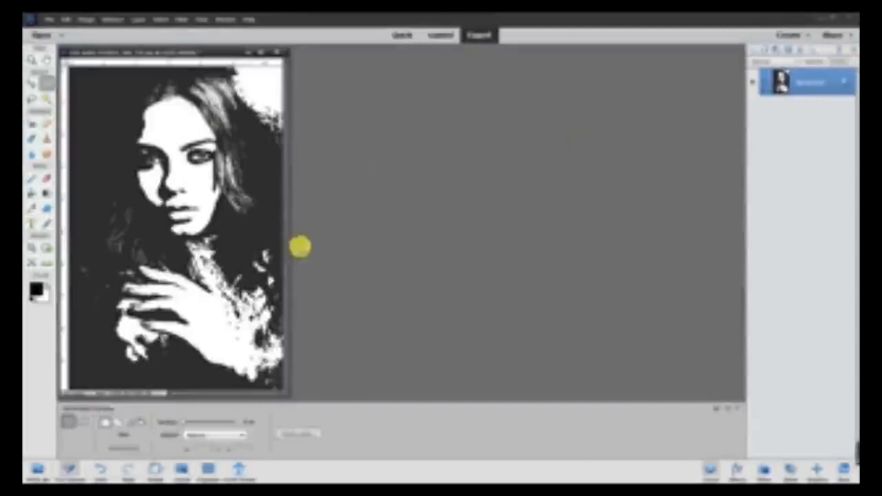
Resize the portrait's document window and examine the two-tone result at different zoom levels.
drag(288, 245, 538, 271)
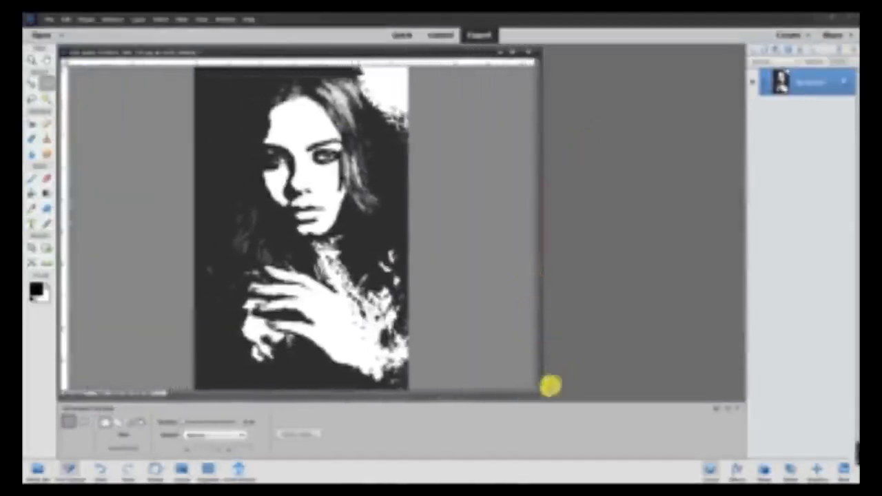
drag(536, 392, 627, 438)
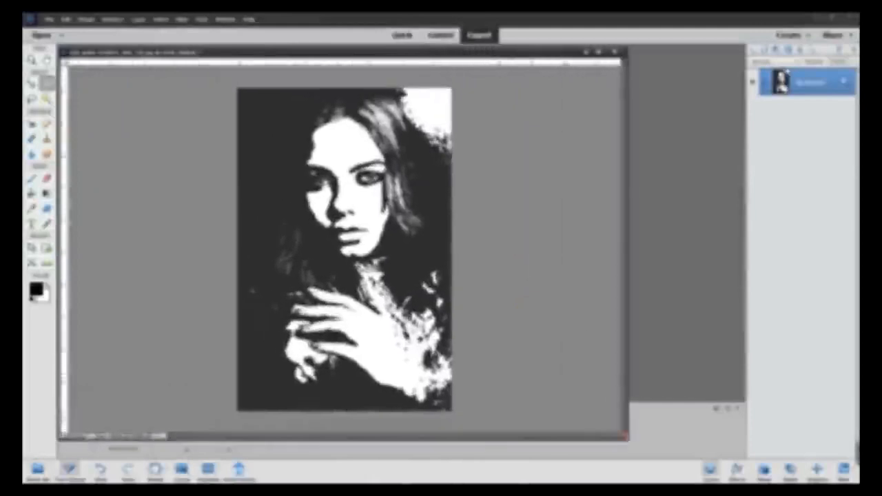
key(ctrl+equal)
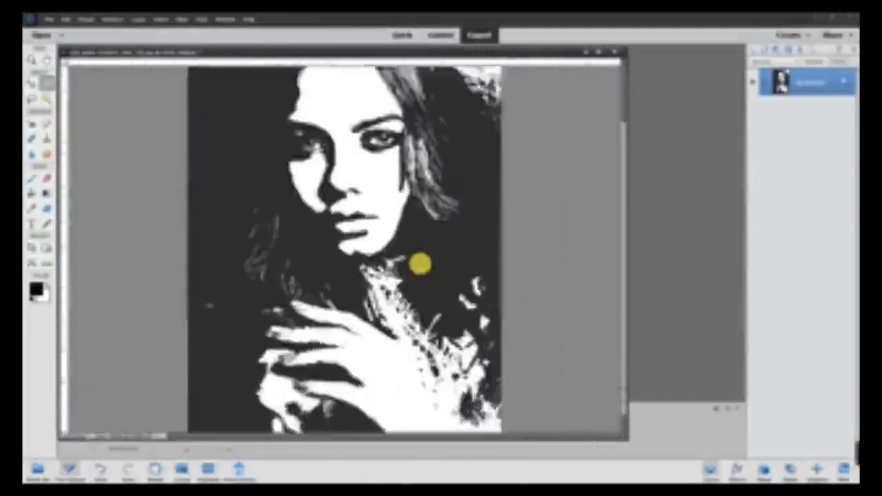
scroll(420, 262, up, 1)
scroll(421, 263, down, 2)
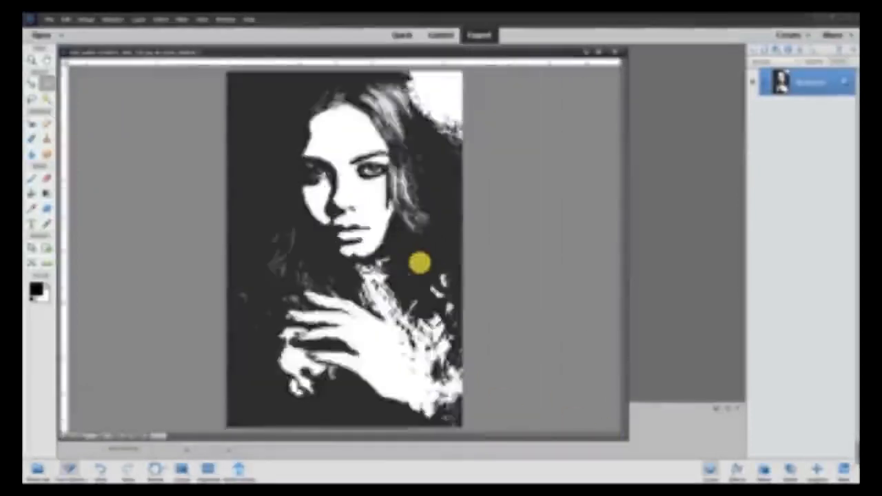
scroll(421, 263, up, 2)
scroll(420, 262, down, 2)
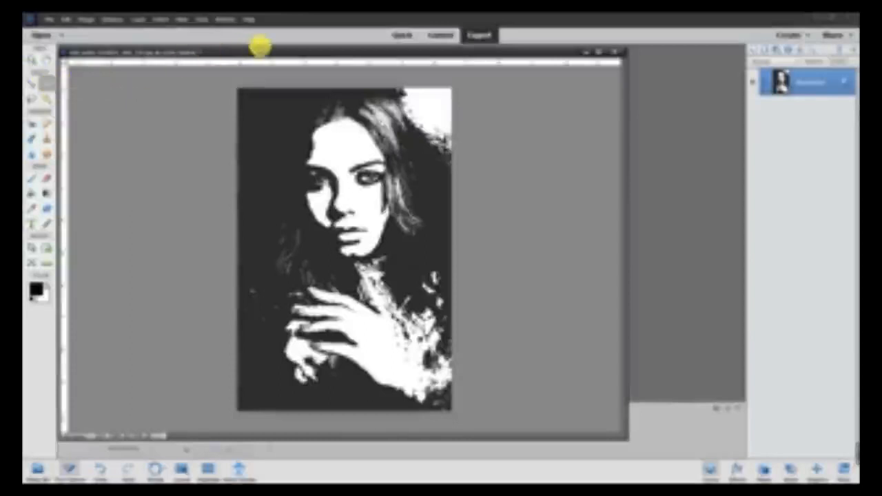
drag(626, 438, 510, 341)
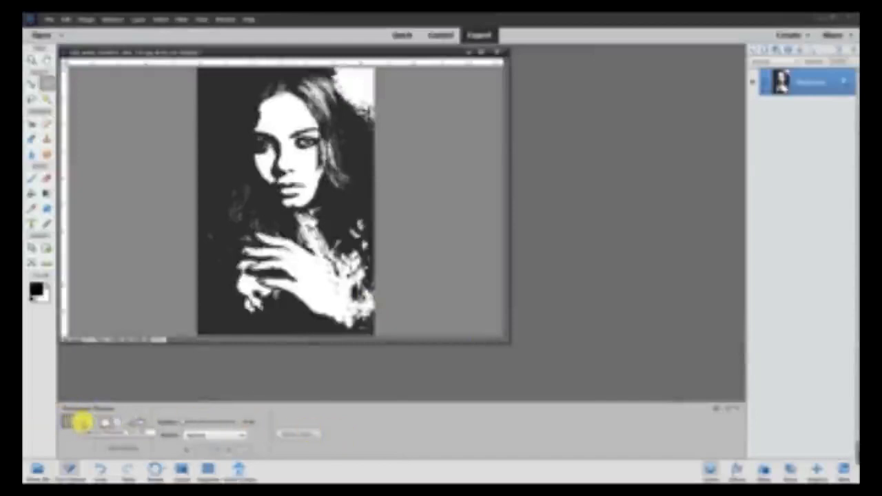
Select a tall oval area around the woman's face and hair with the Elliptical Marquee tool.
click(80, 421)
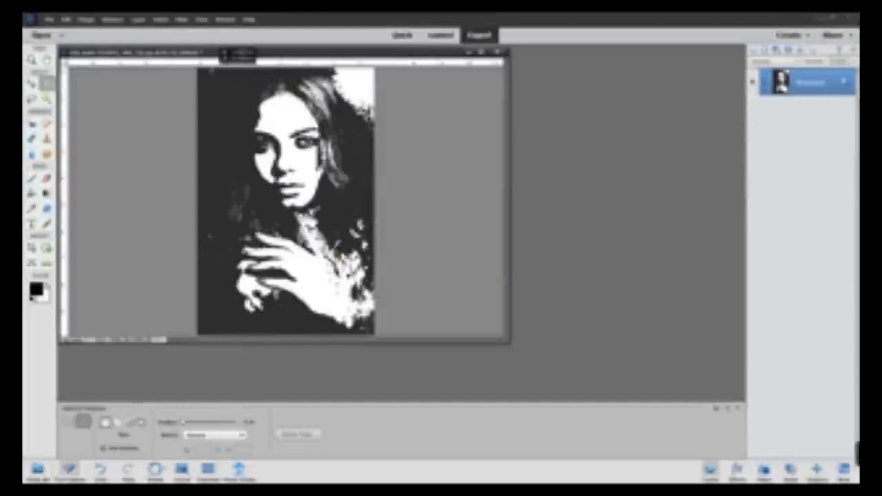
drag(213, 71, 212, 71)
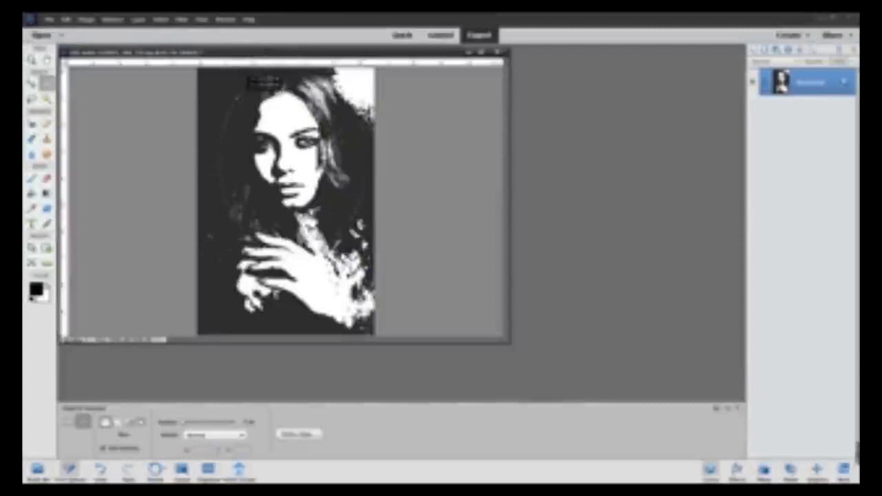
click(237, 95)
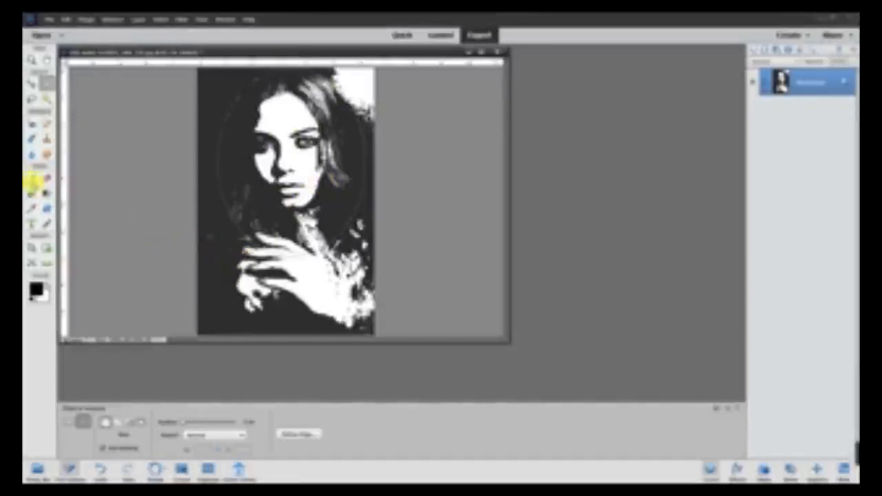
Try a diagonal black brush stroke across the oval selection, and undo it.
click(32, 177)
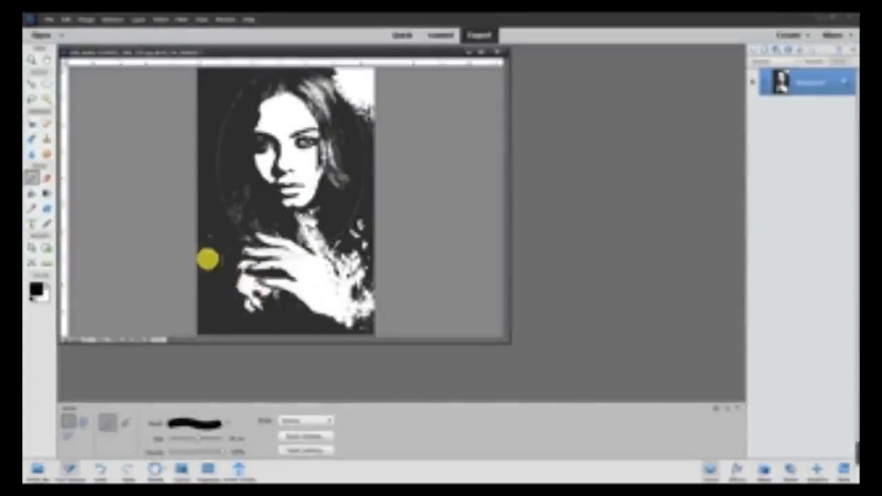
drag(241, 226, 360, 150)
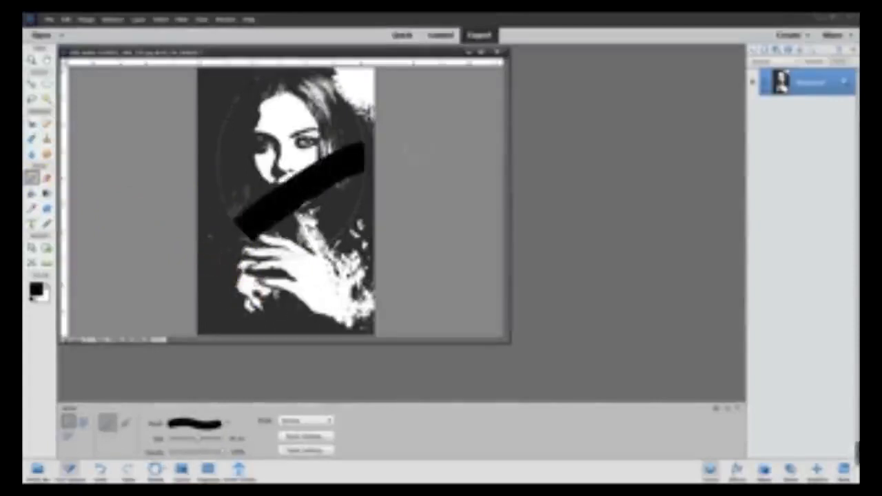
drag(417, 149, 419, 146)
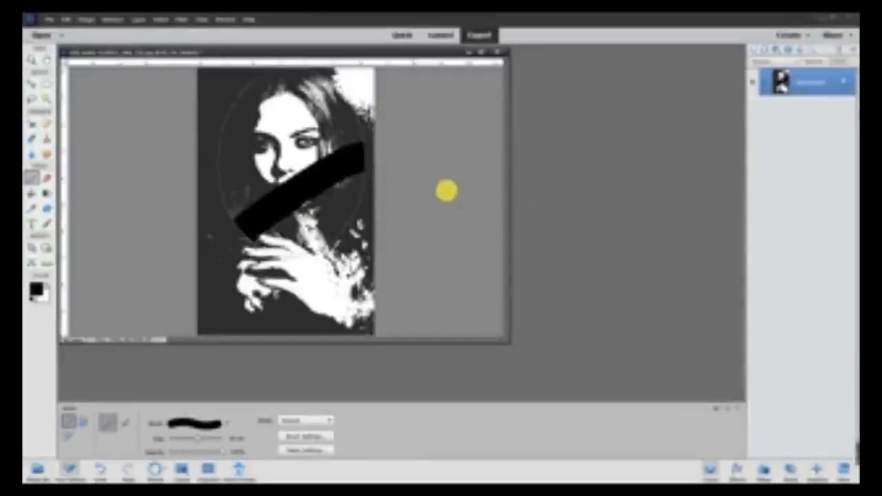
key(ctrl+z)
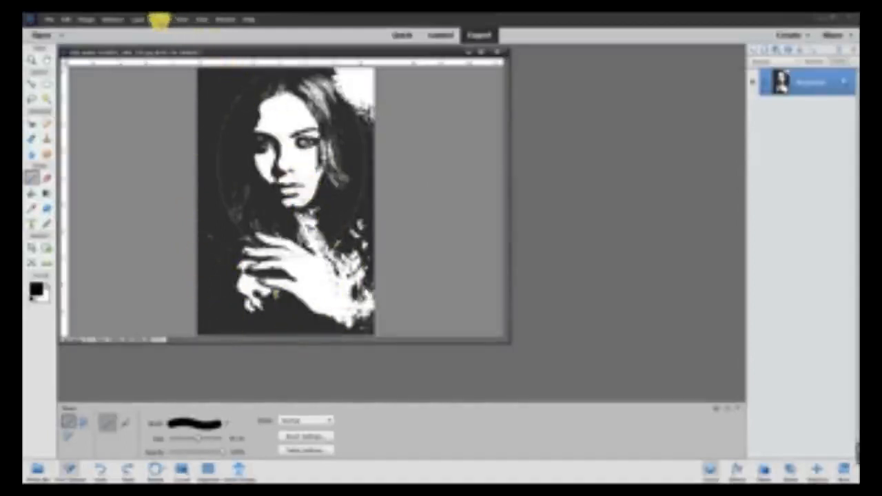
Invert the oval selection so that the area outside the face is selected.
click(159, 20)
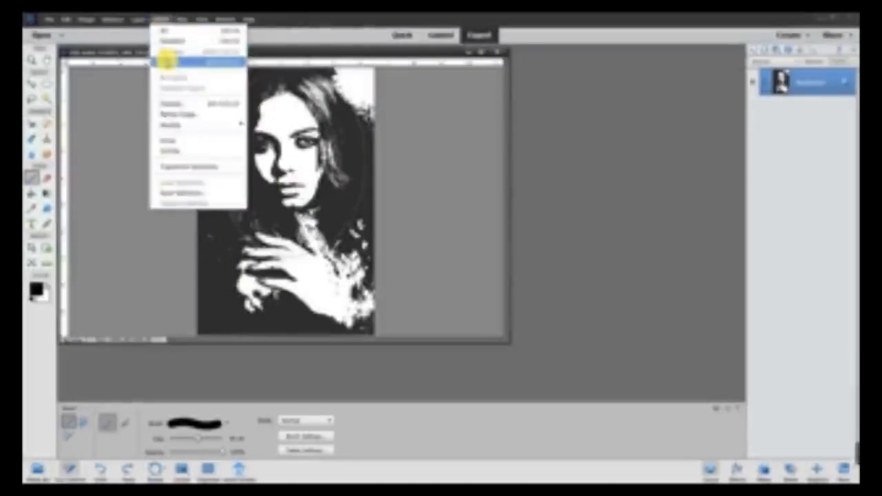
click(165, 62)
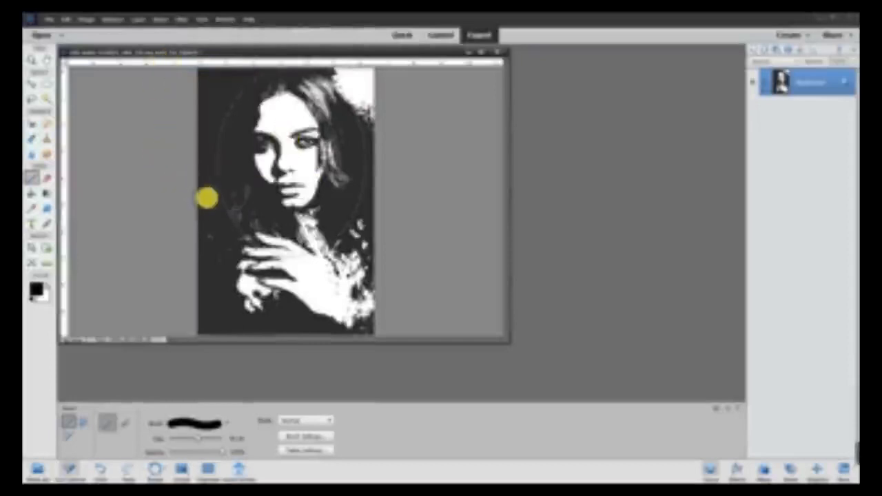
drag(304, 295, 324, 293)
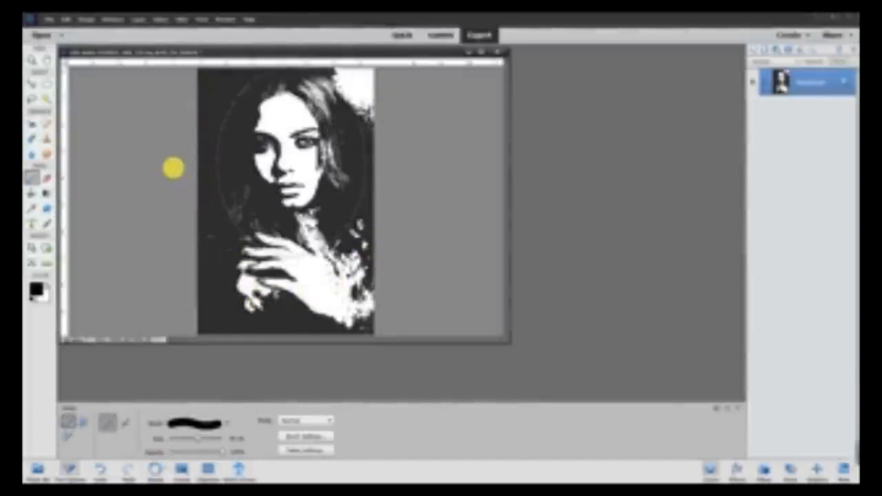
Erase everything outside the oval to white with a large eraser, including the hands and corners.
click(46, 178)
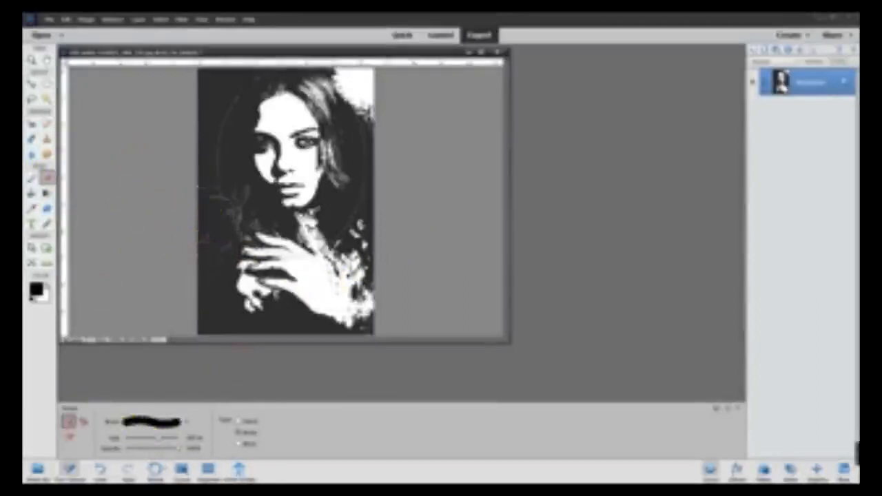
mouse_move(206, 188)
mouse_down()
mouse_move(286, 303)
mouse_move(298, 283)
mouse_up()
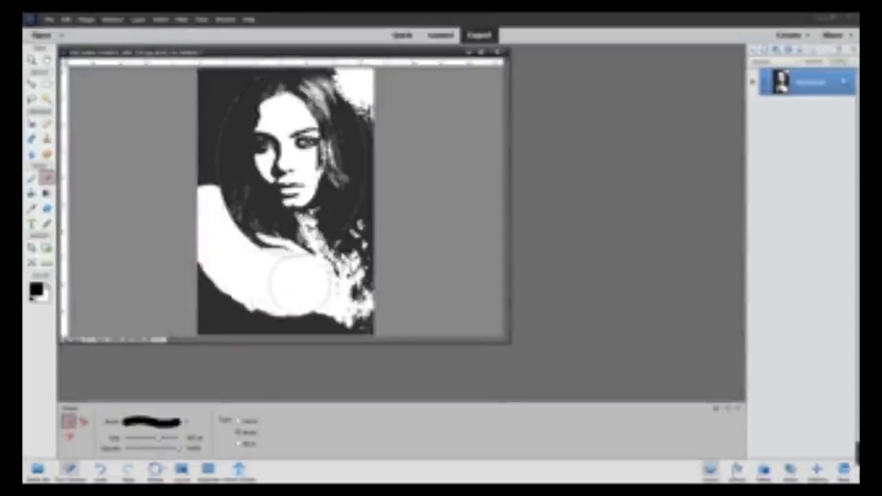
drag(299, 285, 312, 274)
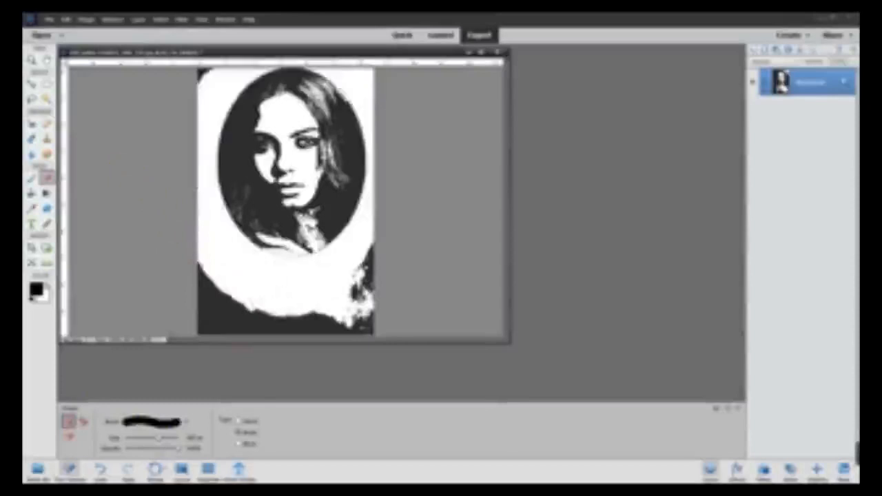
mouse_move(206, 79)
mouse_down()
mouse_move(199, 180)
mouse_move(224, 331)
mouse_move(337, 324)
mouse_move(365, 364)
mouse_move(388, 242)
mouse_move(436, 250)
mouse_up()
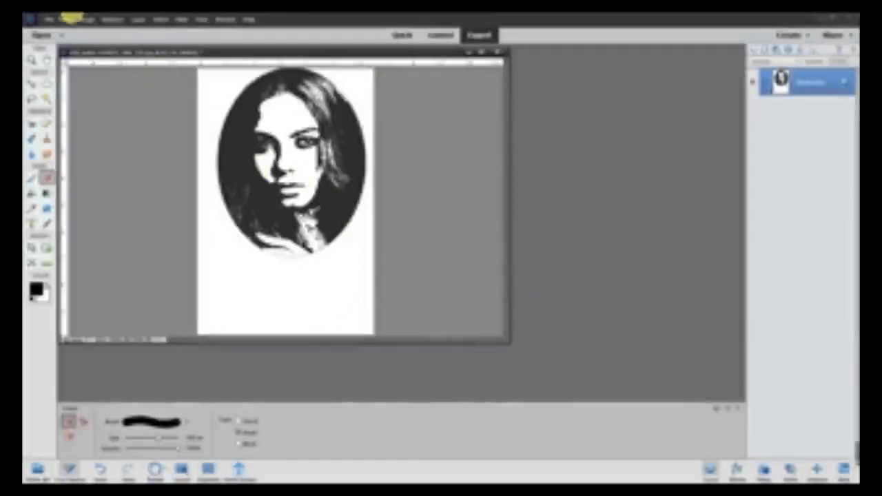
Save the oval portrait as a JPEG with "aa" added to the file name, replacing the existing file and accepting the JPEG options.
click(44, 19)
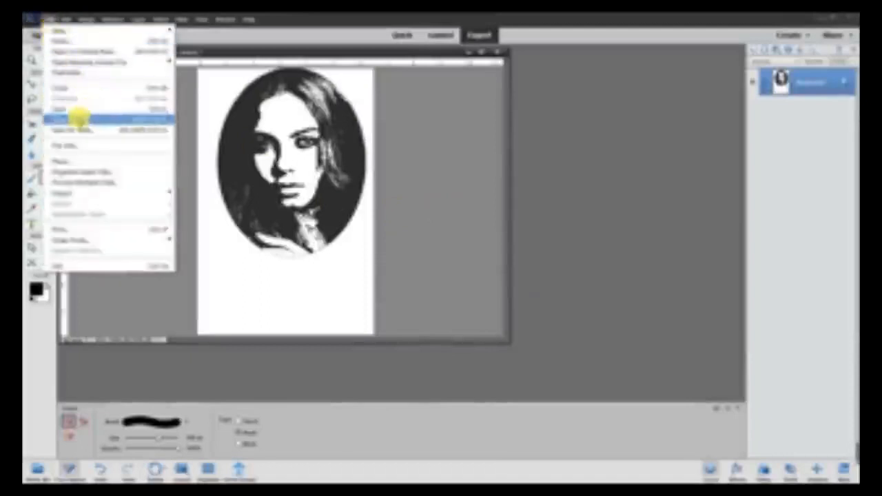
click(78, 119)
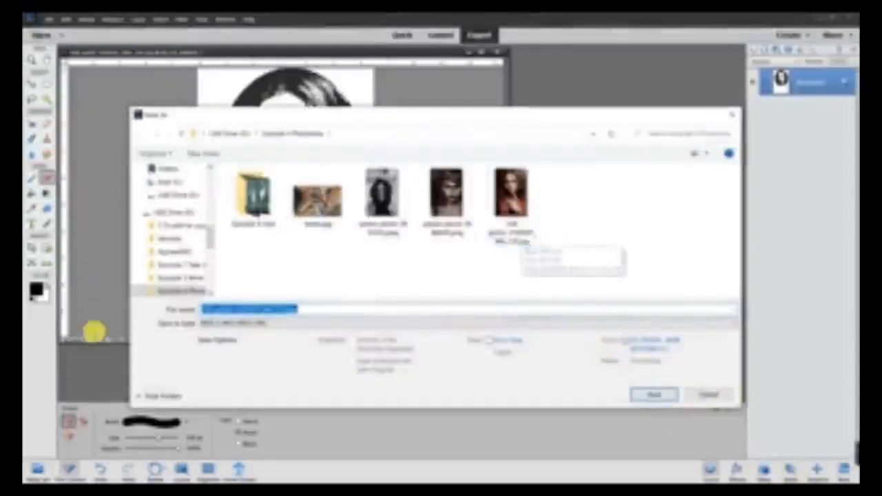
click(285, 310)
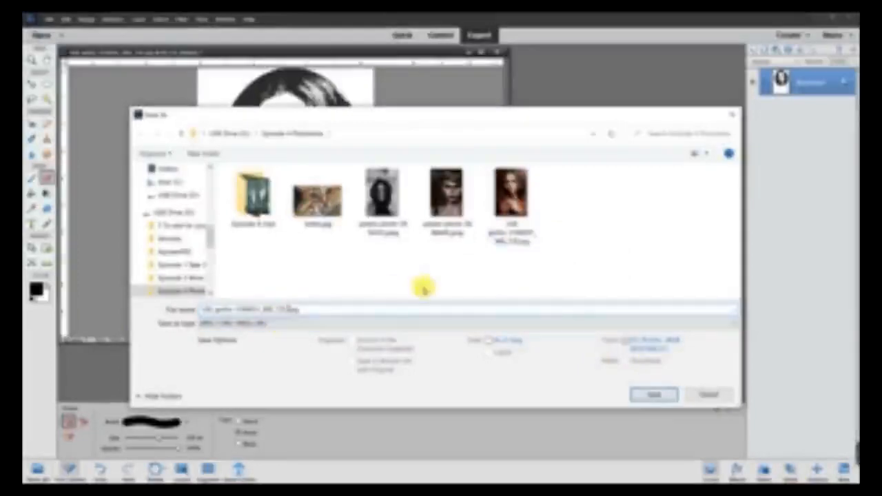
text(aa)
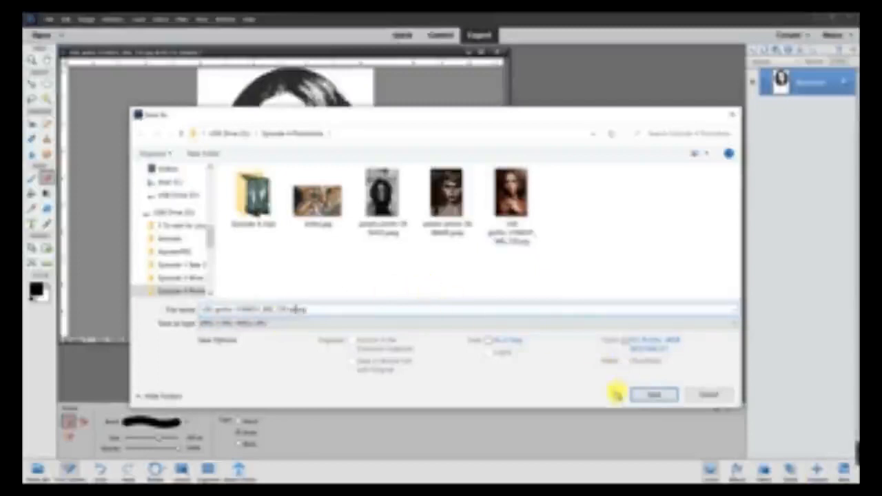
click(651, 395)
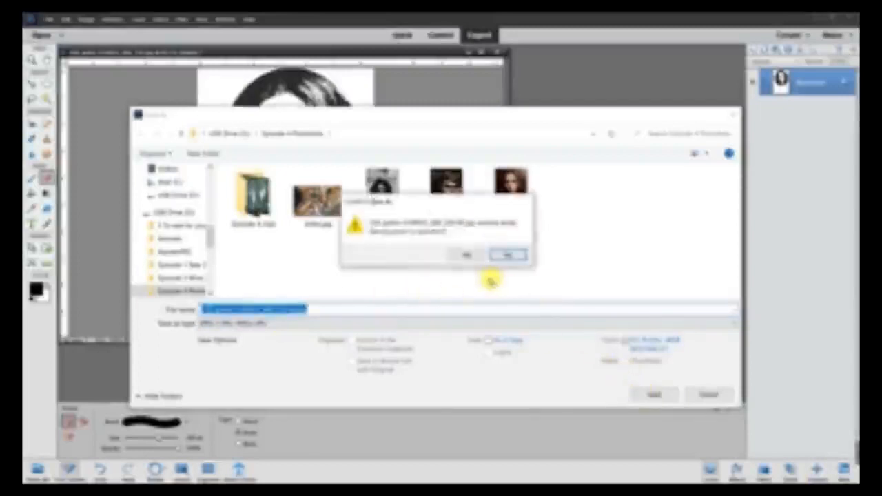
click(466, 256)
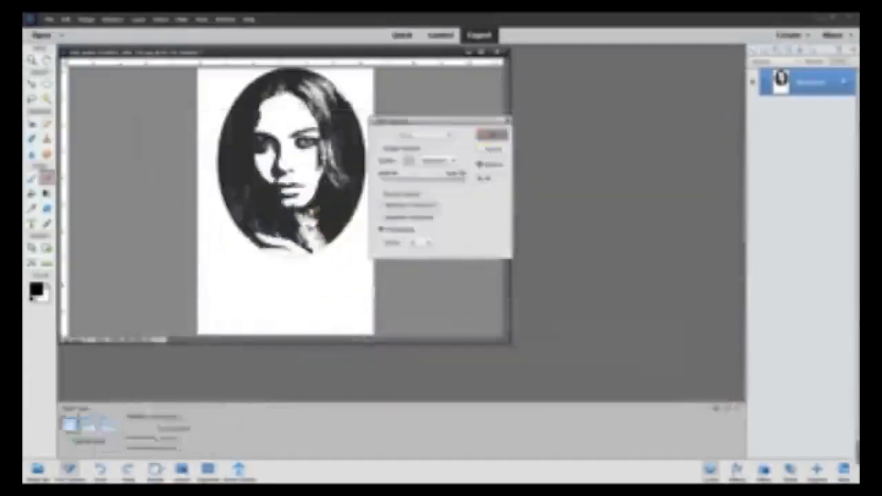
click(491, 135)
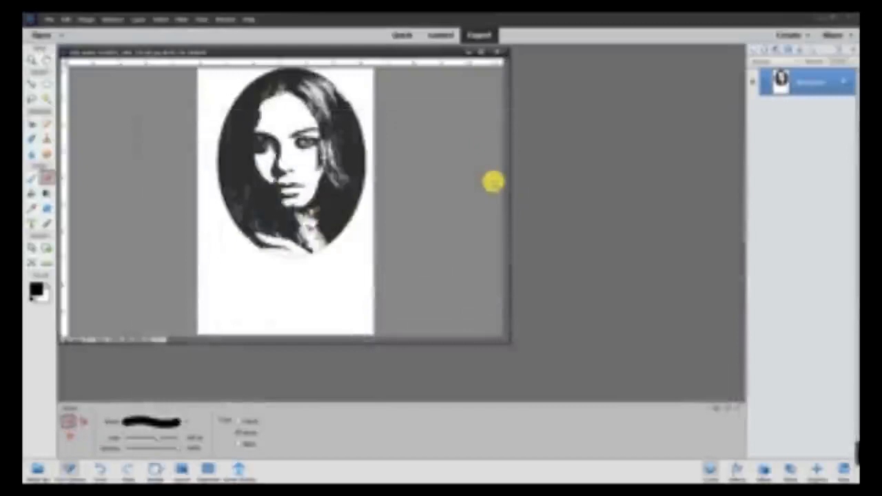